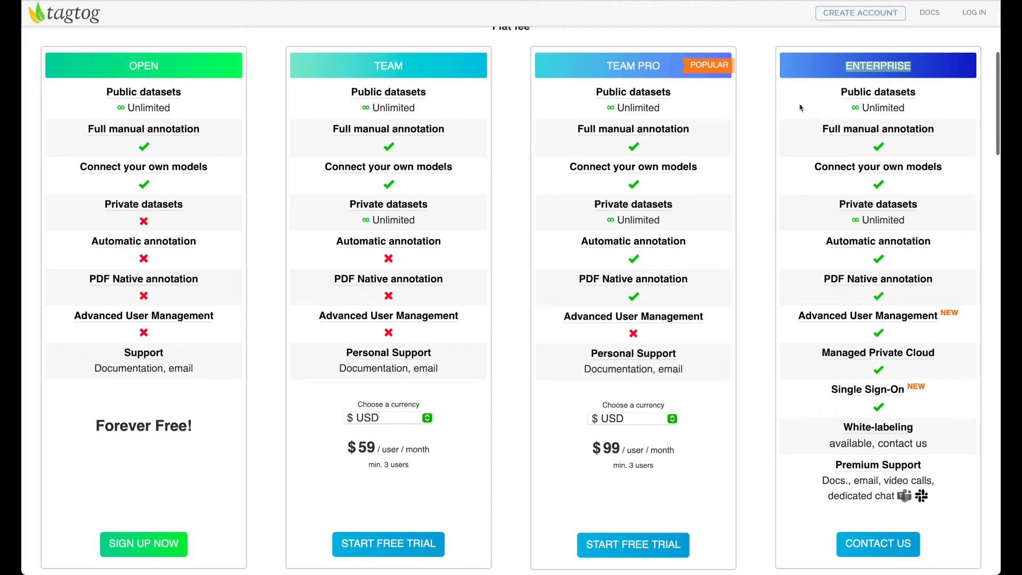
Review the cloud and on-premises subscription plans and their features
{"action": "scroll", "coordinate": [786, 98], "scroll_direction": "up", "scroll_amount": 2}
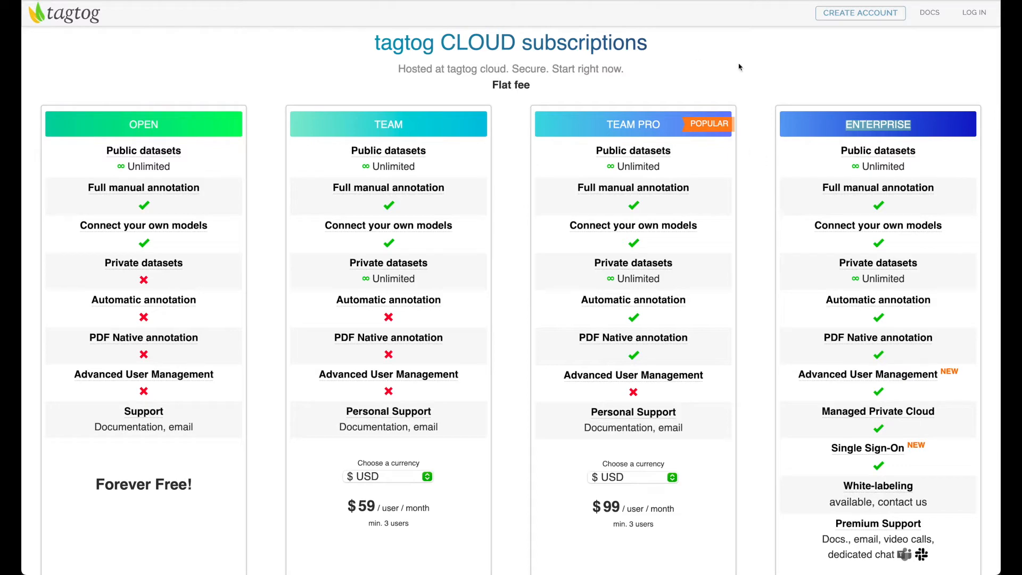
{"action": "scroll", "coordinate": [784, 198], "scroll_direction": "down", "scroll_amount": 14}
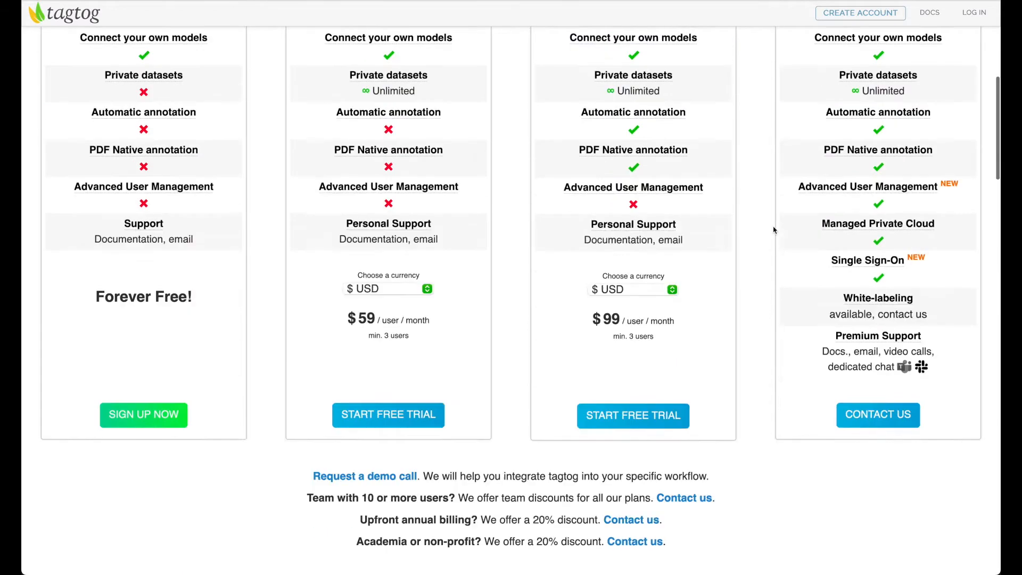
{"action": "left_click_drag", "start_coordinate": [723, 165], "coordinate": [794, 165]}
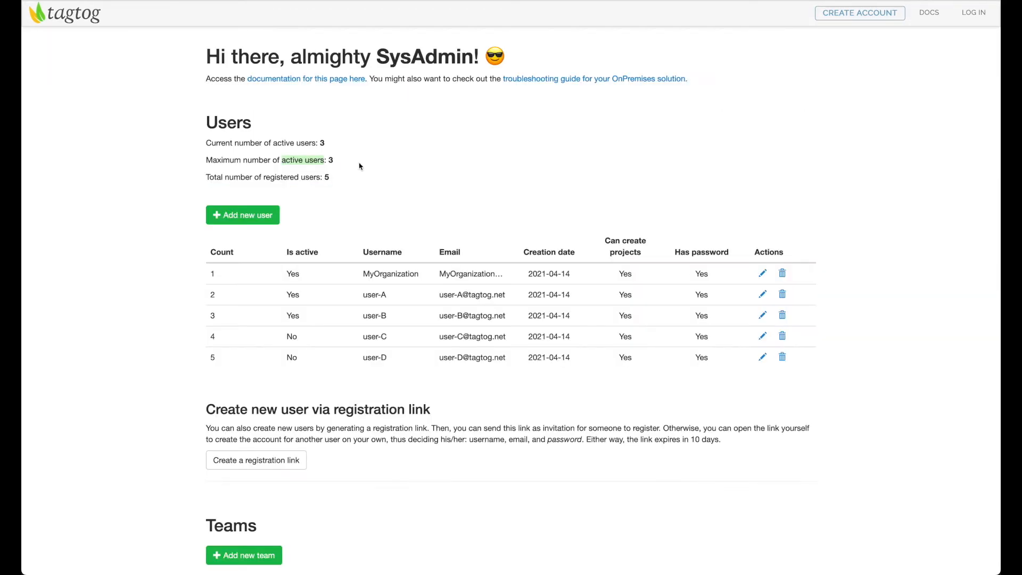
{"action": "scroll", "coordinate": [360, 168], "scroll_direction": "down", "scroll_amount": 1}
{"action": "left_click", "coordinate": [365, 138]}
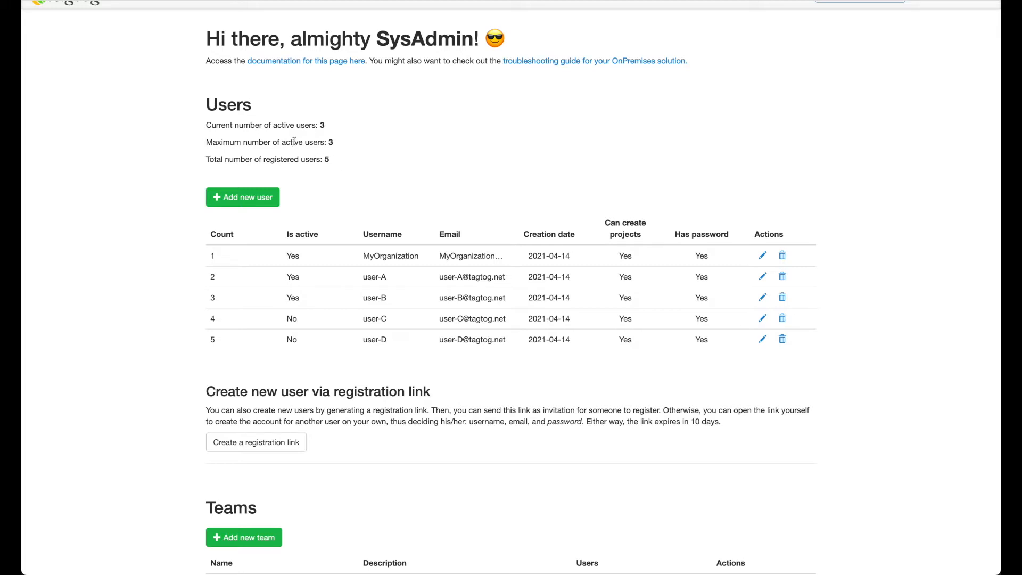
Examine the current, maximum and total user counts in the Users section
{"action": "left_click_drag", "start_coordinate": [284, 142], "coordinate": [335, 144]}
{"action": "left_click", "coordinate": [336, 160]}
{"action": "scroll", "coordinate": [337, 159], "scroll_direction": "down", "scroll_amount": 2}
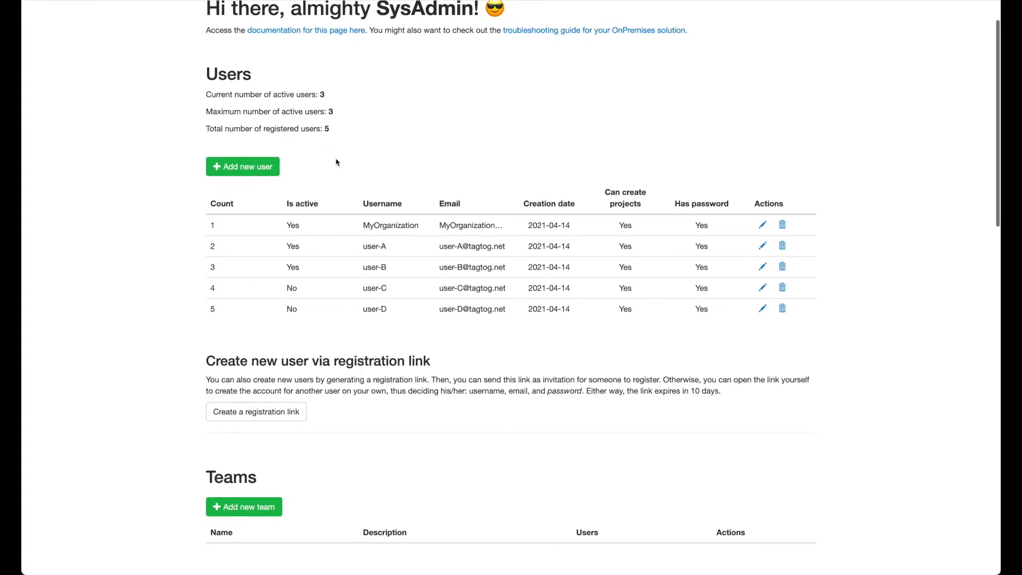
{"action": "scroll", "coordinate": [321, 130], "scroll_direction": "down", "scroll_amount": 1}
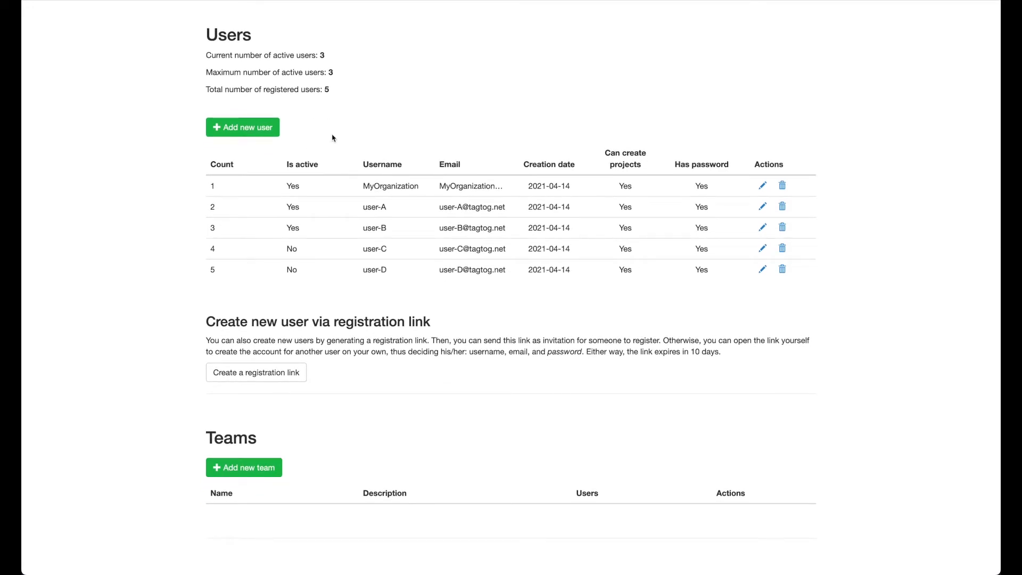
{"action": "left_click_drag", "start_coordinate": [207, 92], "coordinate": [356, 93]}
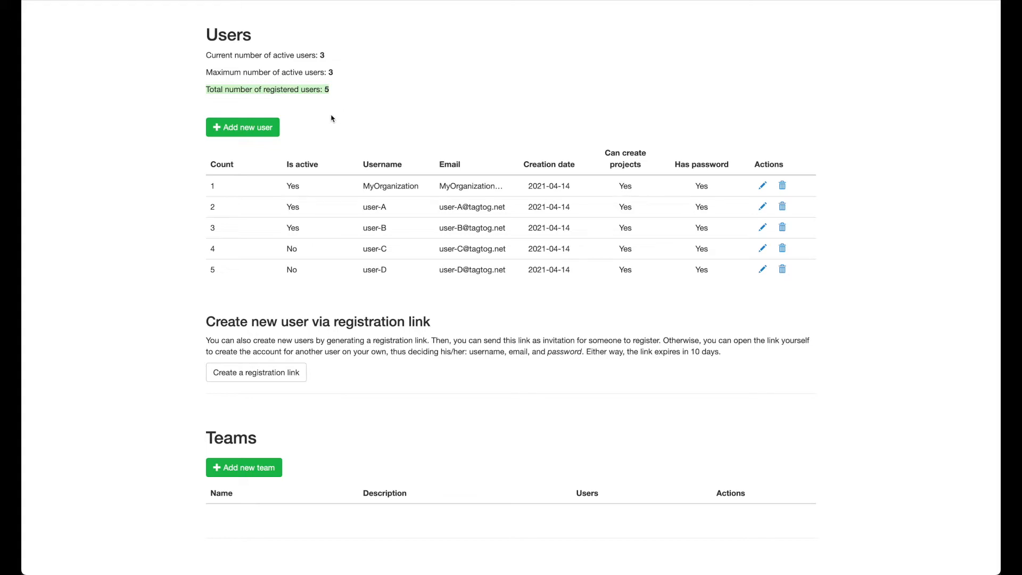
{"action": "left_click", "coordinate": [334, 137]}
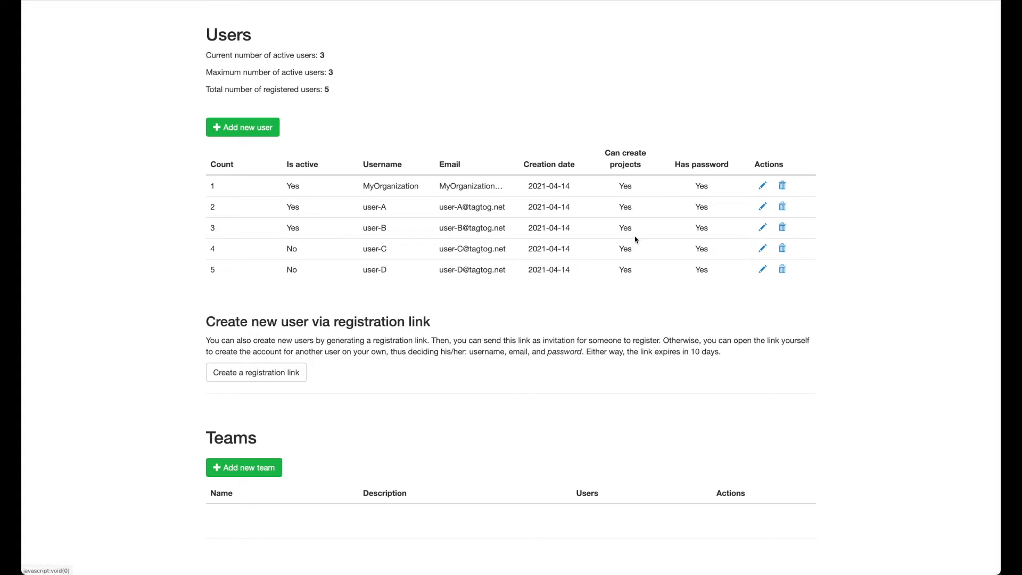
{"action": "left_click", "coordinate": [763, 230]}
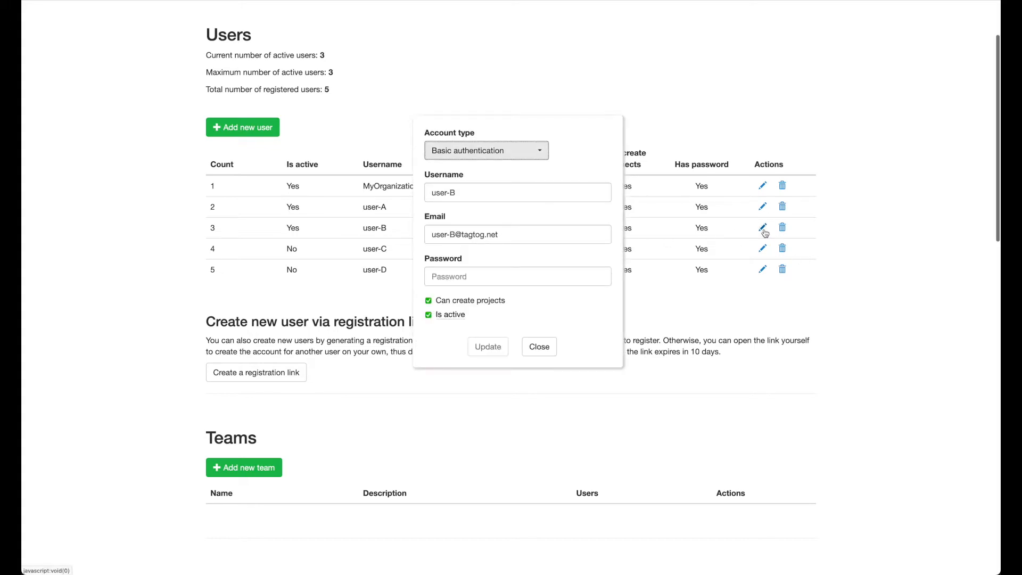
{"action": "left_click", "coordinate": [429, 315]}
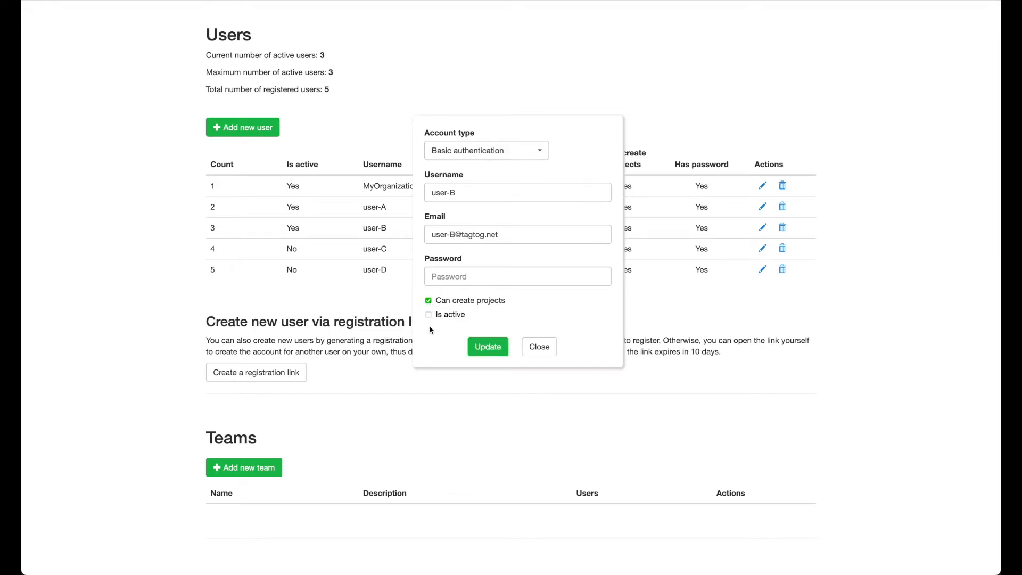
{"action": "left_click", "coordinate": [430, 317]}
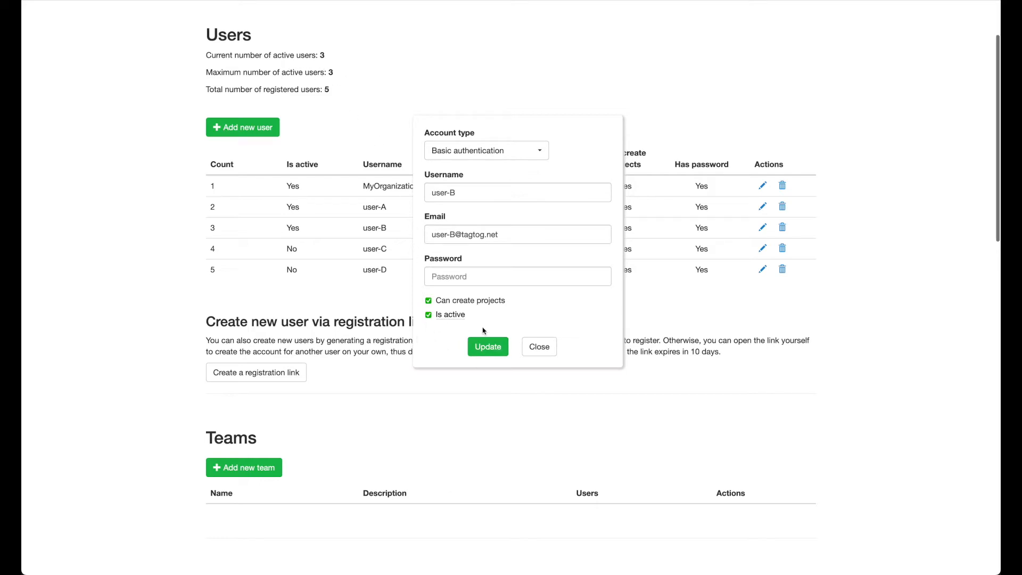
{"action": "left_click", "coordinate": [539, 346]}
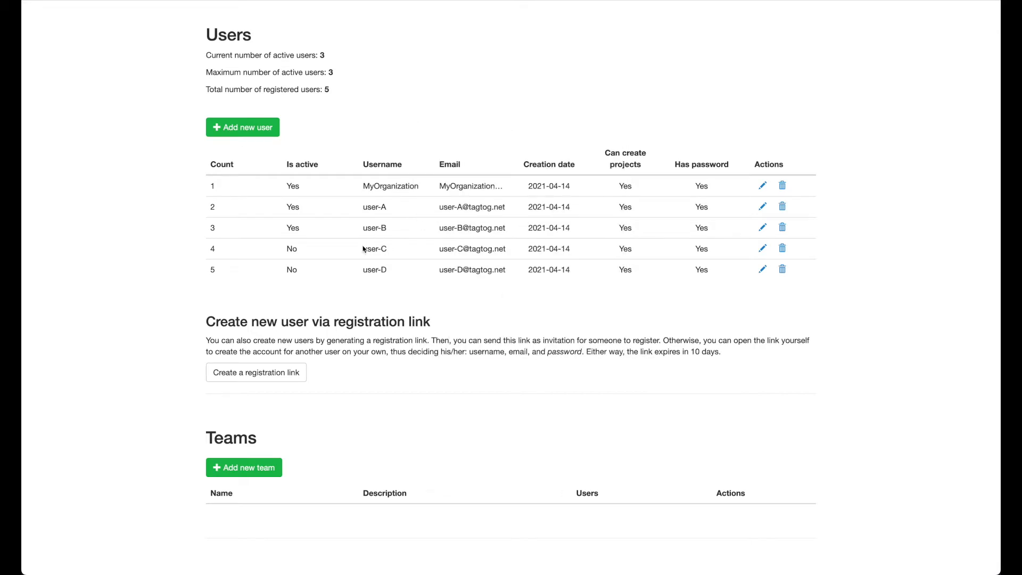
Log in as user-C, entering the account password
{"action": "left_click", "coordinate": [287, 248]}
{"action": "left_click", "coordinate": [362, 250]}
{"action": "scroll", "coordinate": [659, 107], "scroll_direction": "up", "scroll_amount": 3}
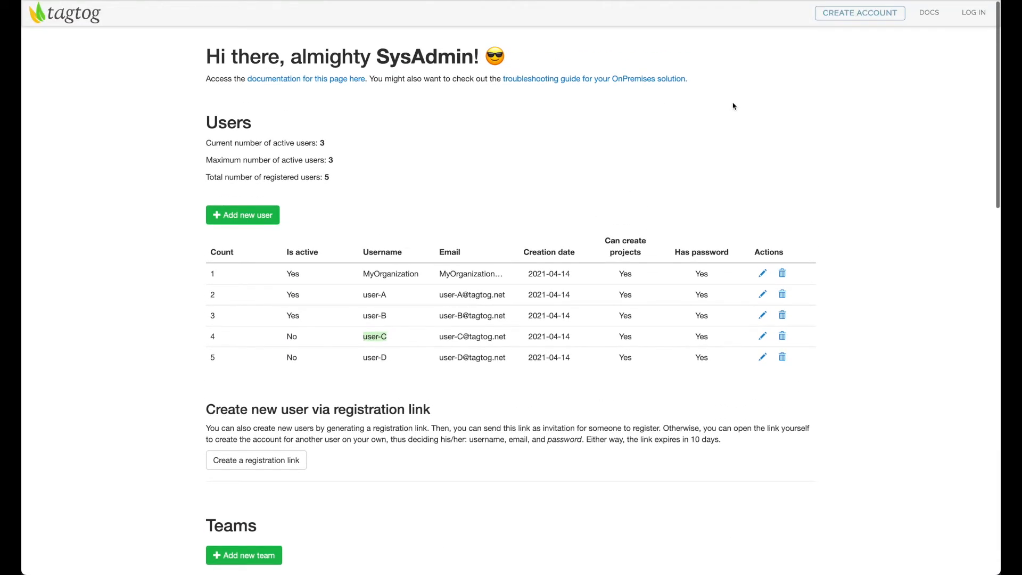
{"action": "left_click", "coordinate": [975, 13]}
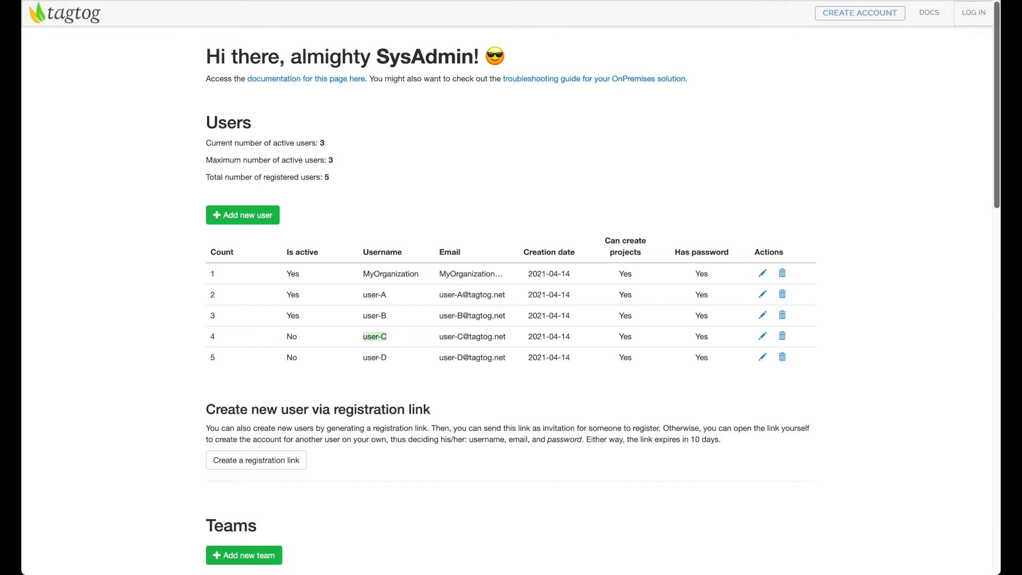
{"action": "type", "text": "user-"}
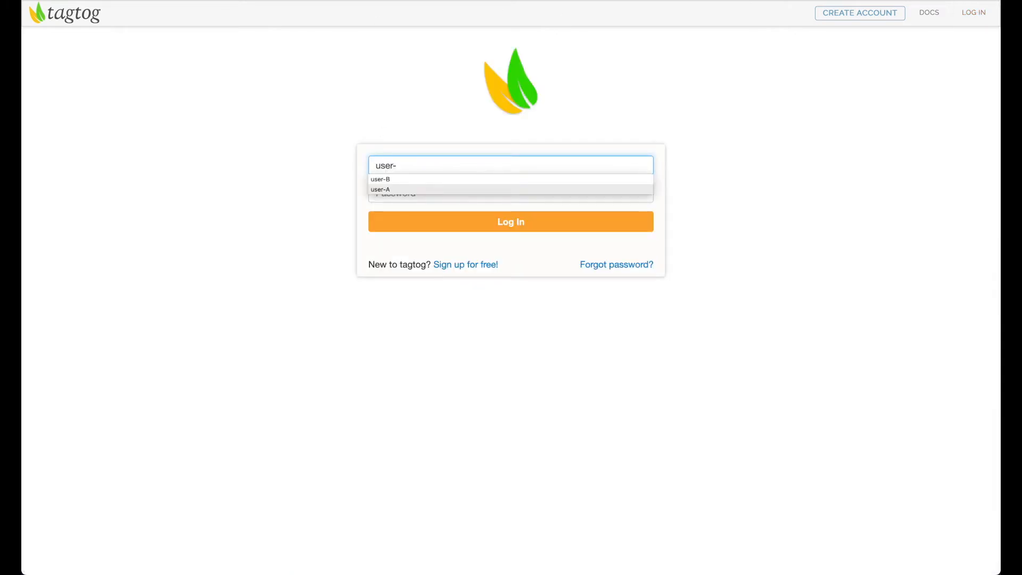
{"action": "type", "text": "C"}
{"action": "key", "text": "Tab"}
{"action": "type", "text": "u"}
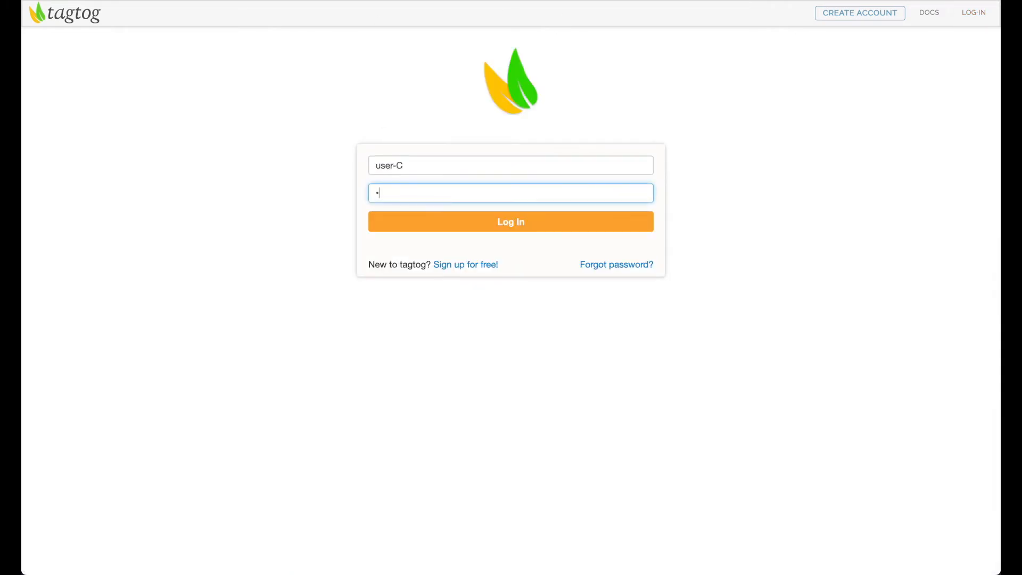
{"action": "key", "text": "Return"}
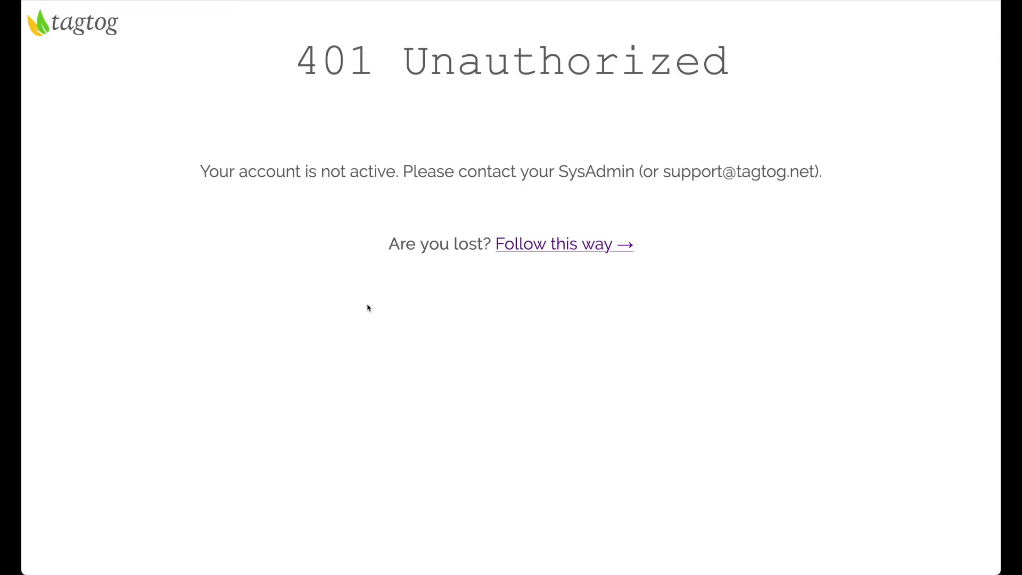
Return to the home page and log in as MyOrganization, entering the account password
{"action": "left_click_drag", "start_coordinate": [201, 171], "coordinate": [402, 171]}
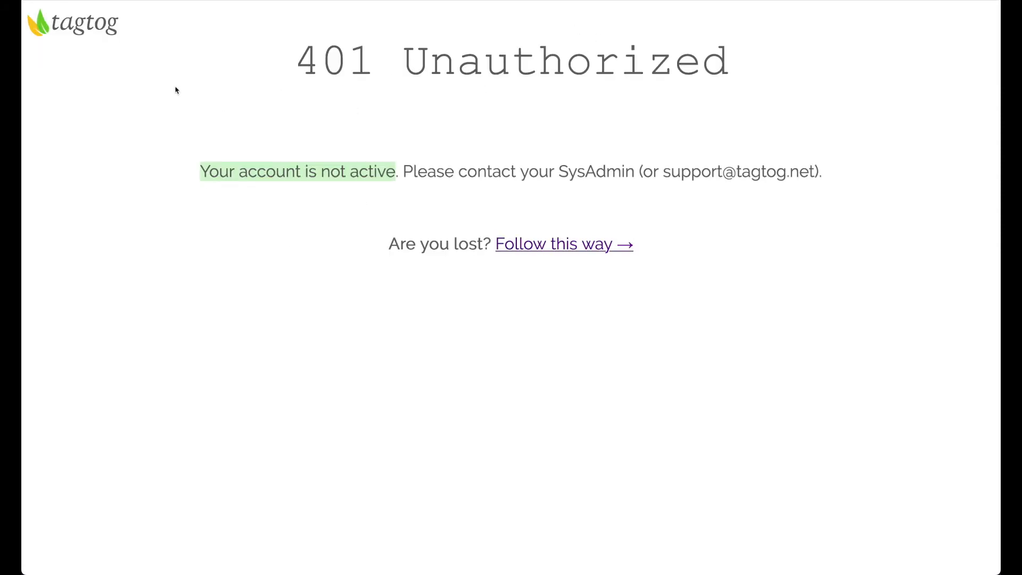
{"action": "left_click", "coordinate": [98, 31]}
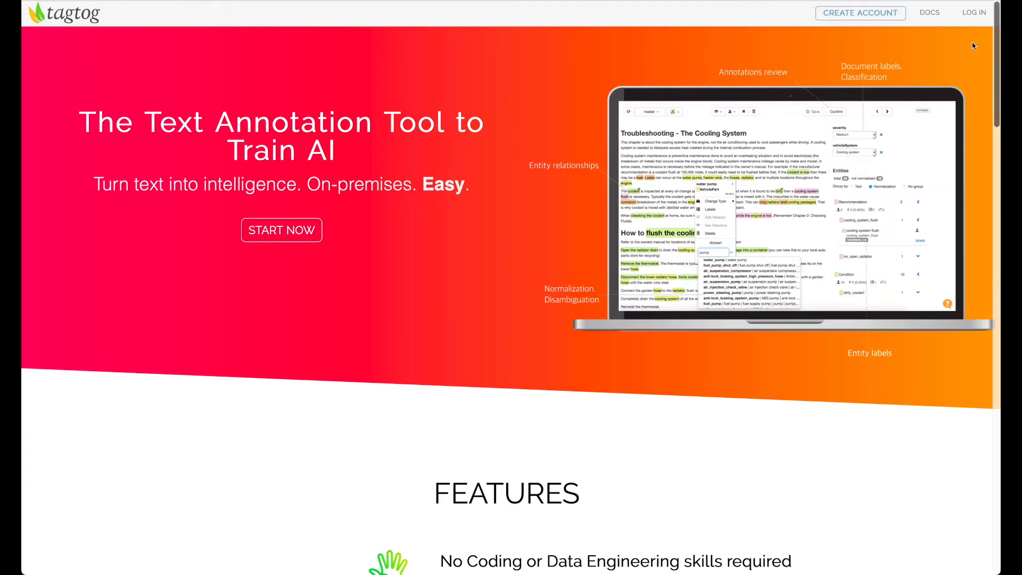
{"action": "left_click", "coordinate": [974, 12]}
{"action": "type", "text": "MyOrganization"}
{"action": "key", "text": "Tab"}
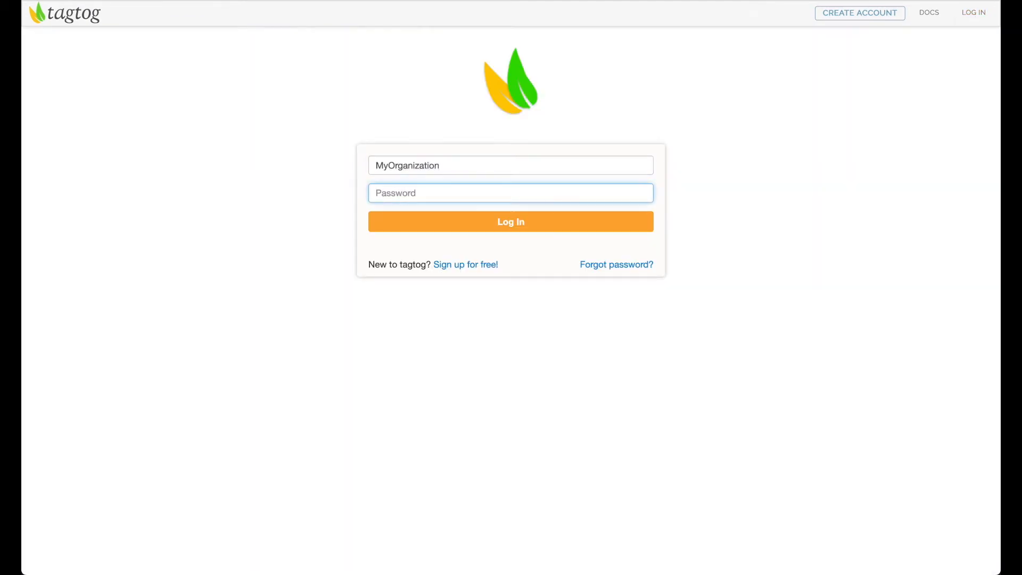
{"action": "type", "text": "p"}
{"action": "key", "text": "Return"}
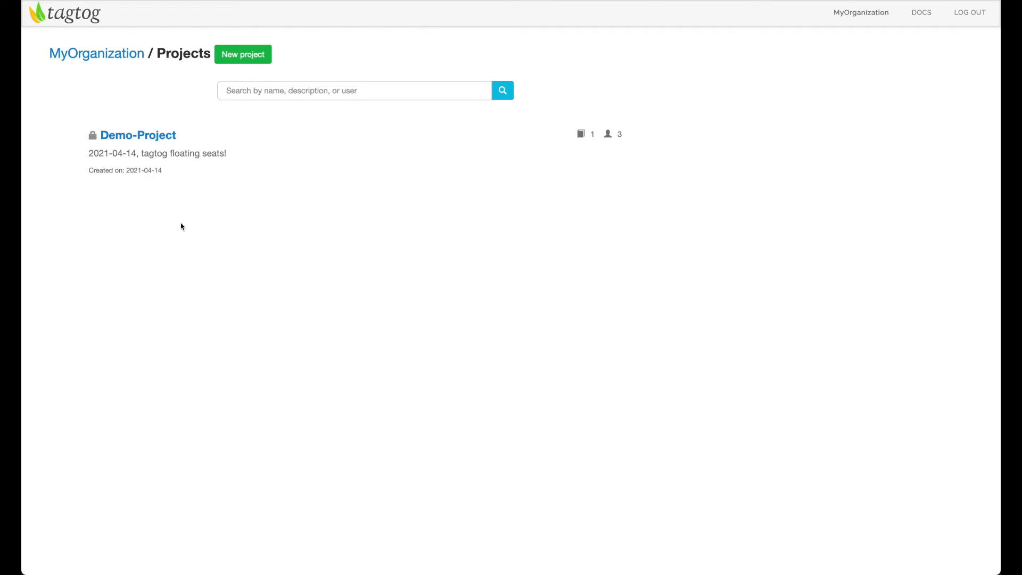
Open Demo-Project and go to its Members settings
{"action": "left_click", "coordinate": [137, 139]}
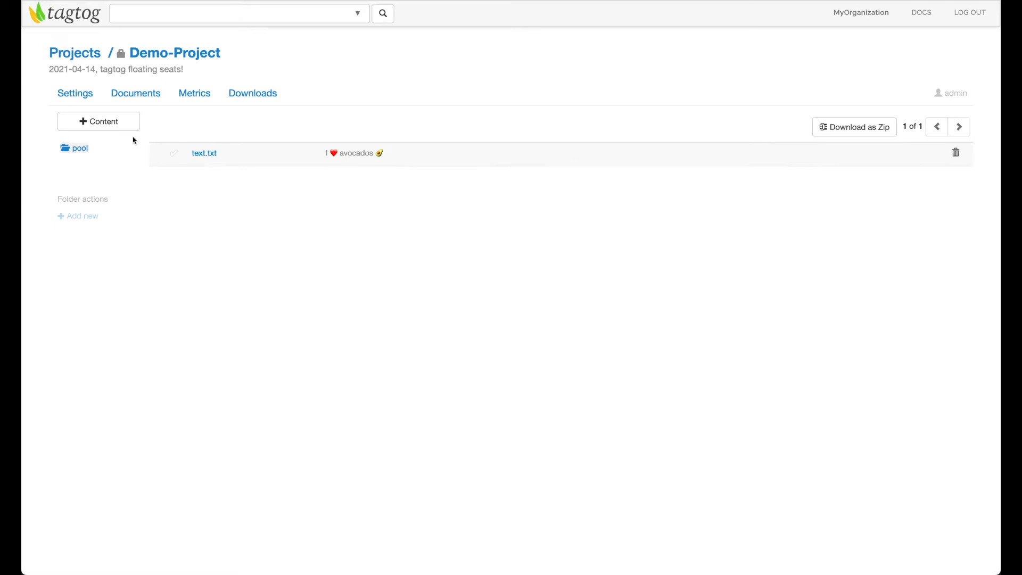
{"action": "left_click", "coordinate": [82, 100]}
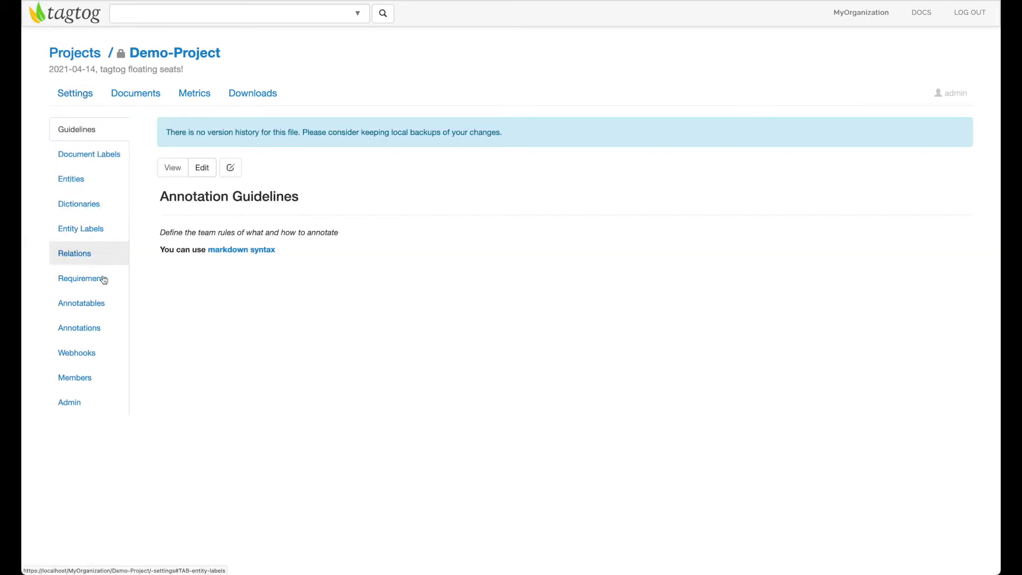
{"action": "left_click", "coordinate": [94, 378]}
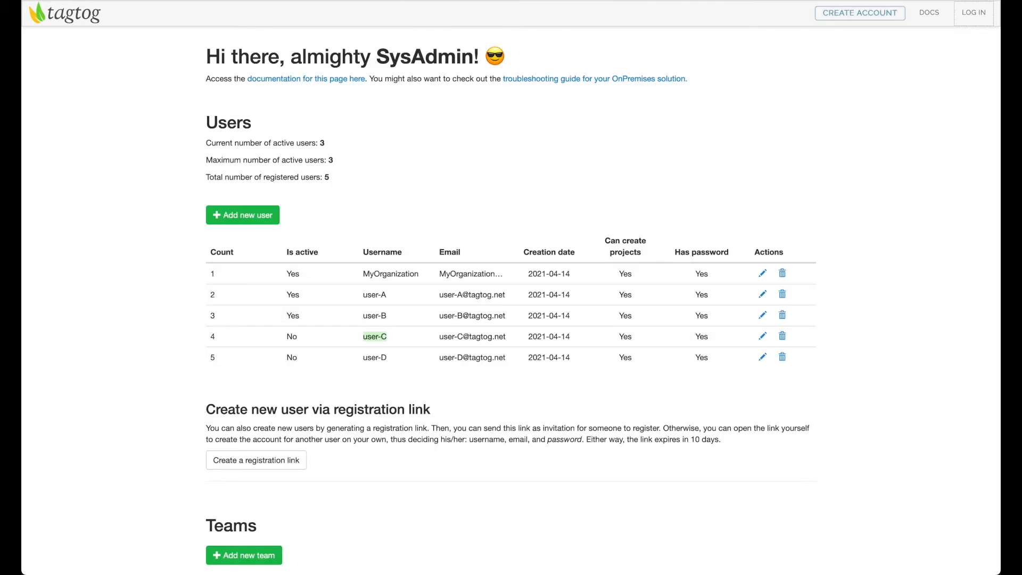
Deactivate user-B by clearing Is active in its edit form and updating
{"action": "left_click", "coordinate": [351, 326]}
{"action": "left_click_drag", "start_coordinate": [366, 336], "coordinate": [401, 336]}
{"action": "left_click", "coordinate": [348, 336]}
{"action": "left_click_drag", "start_coordinate": [289, 317], "coordinate": [410, 318]}
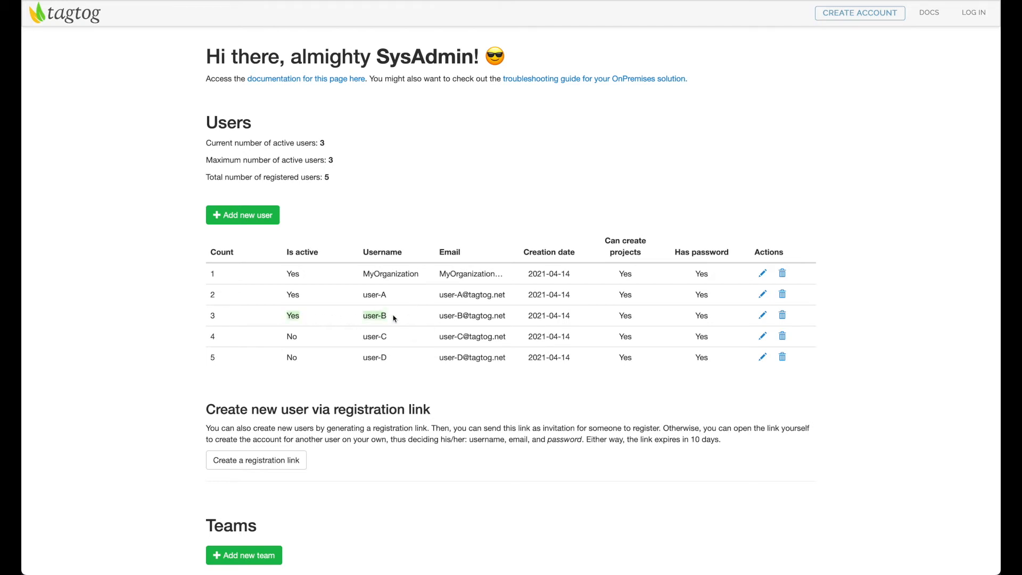
{"action": "left_click", "coordinate": [396, 320]}
{"action": "left_click", "coordinate": [763, 316]}
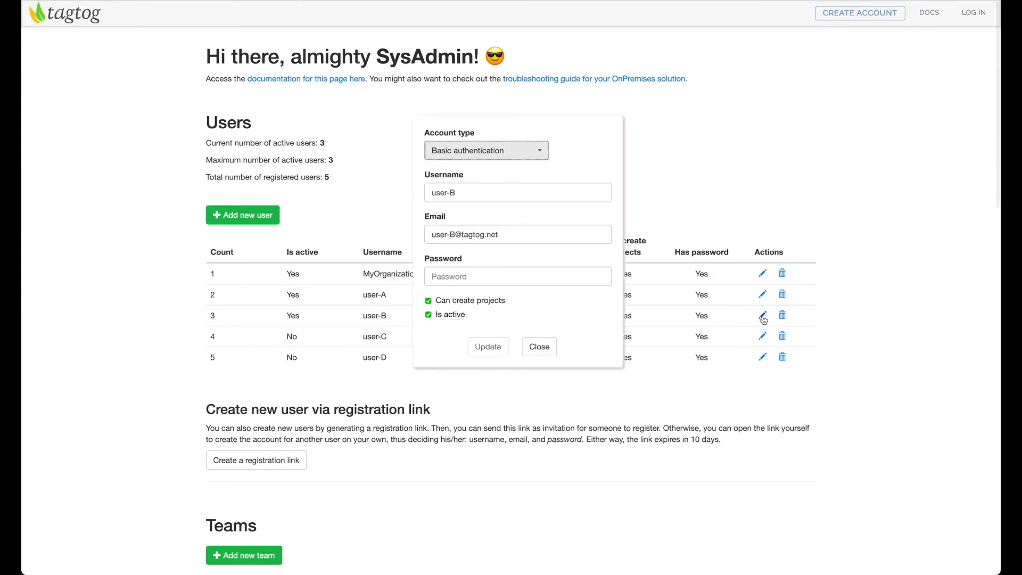
{"action": "left_click", "coordinate": [429, 316]}
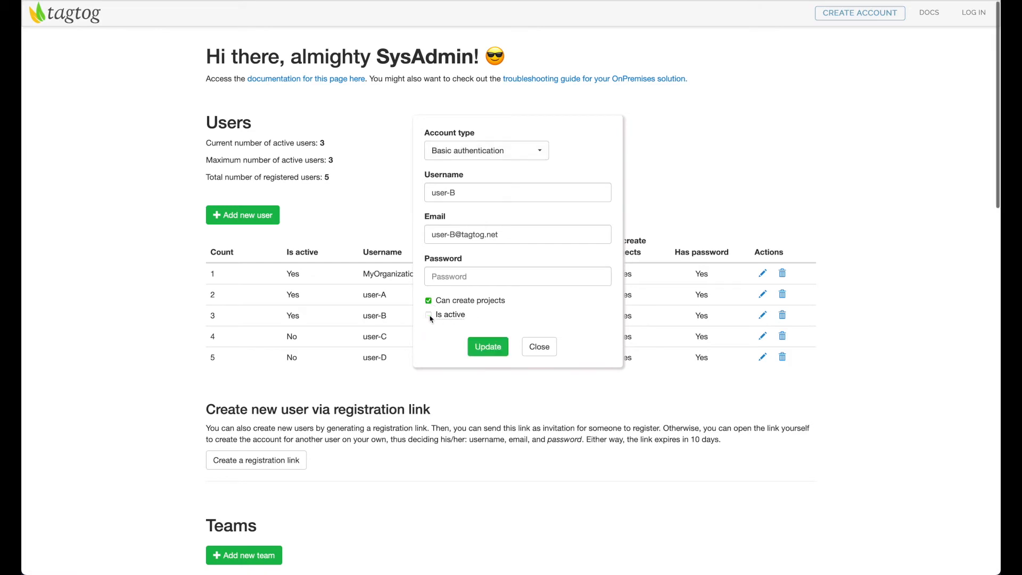
{"action": "left_click", "coordinate": [490, 347]}
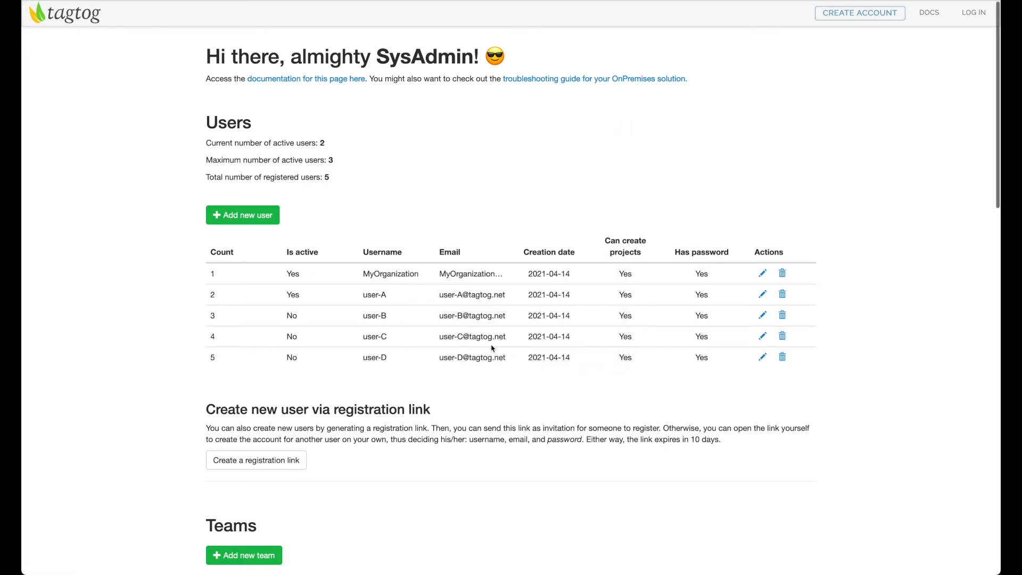
Activate user-C by checking Is active in its edit form and updating
{"action": "left_click_drag", "start_coordinate": [211, 144], "coordinate": [372, 151]}
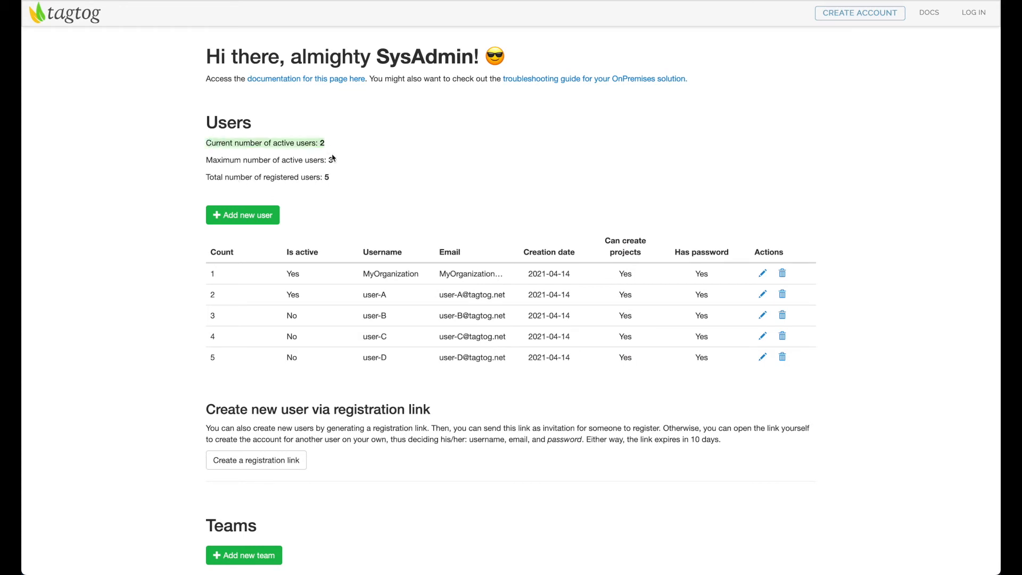
{"action": "left_click", "coordinate": [355, 173]}
{"action": "left_click_drag", "start_coordinate": [282, 160], "coordinate": [412, 164]}
{"action": "left_click", "coordinate": [392, 168]}
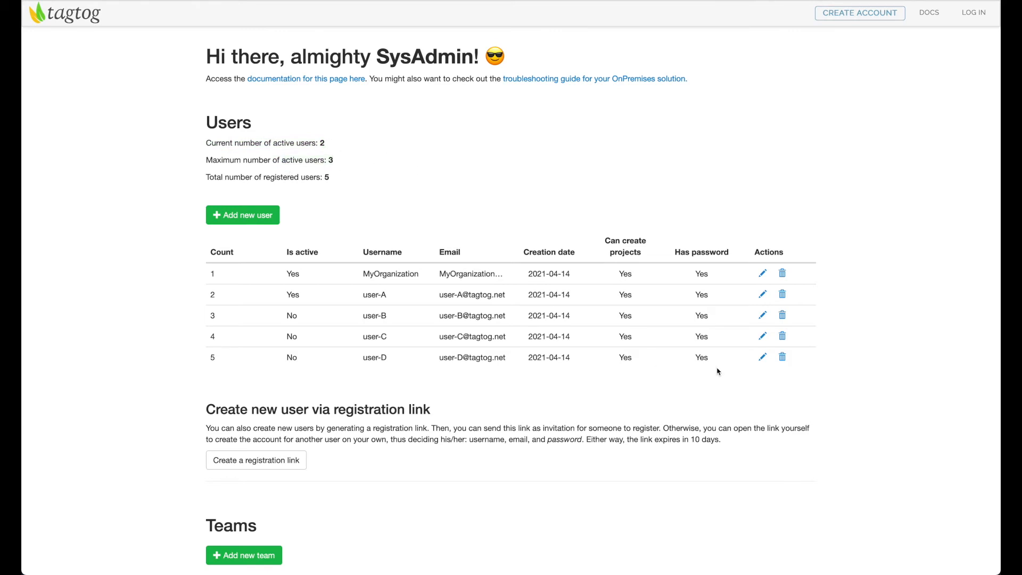
{"action": "left_click", "coordinate": [761, 335]}
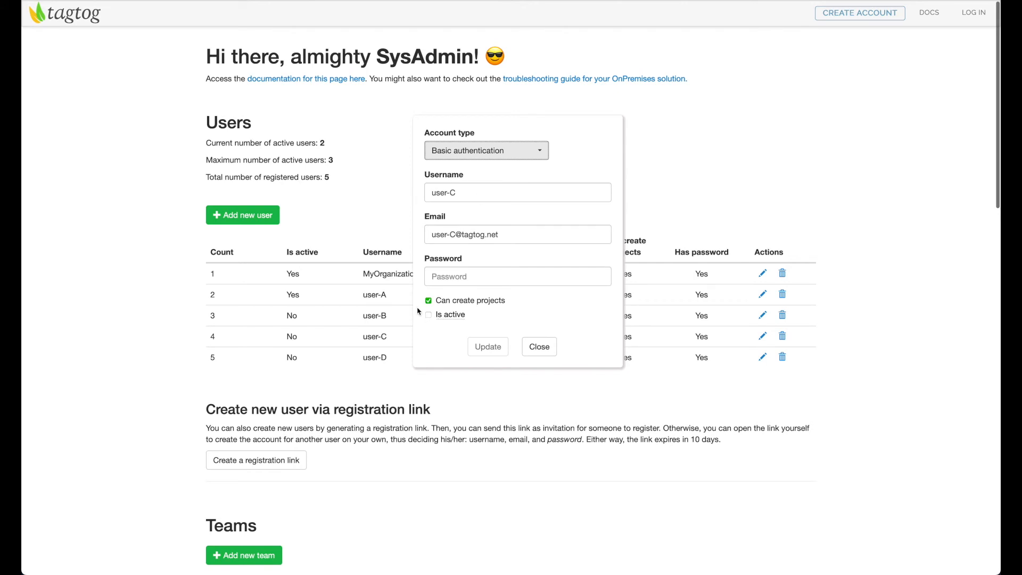
{"action": "left_click", "coordinate": [429, 315]}
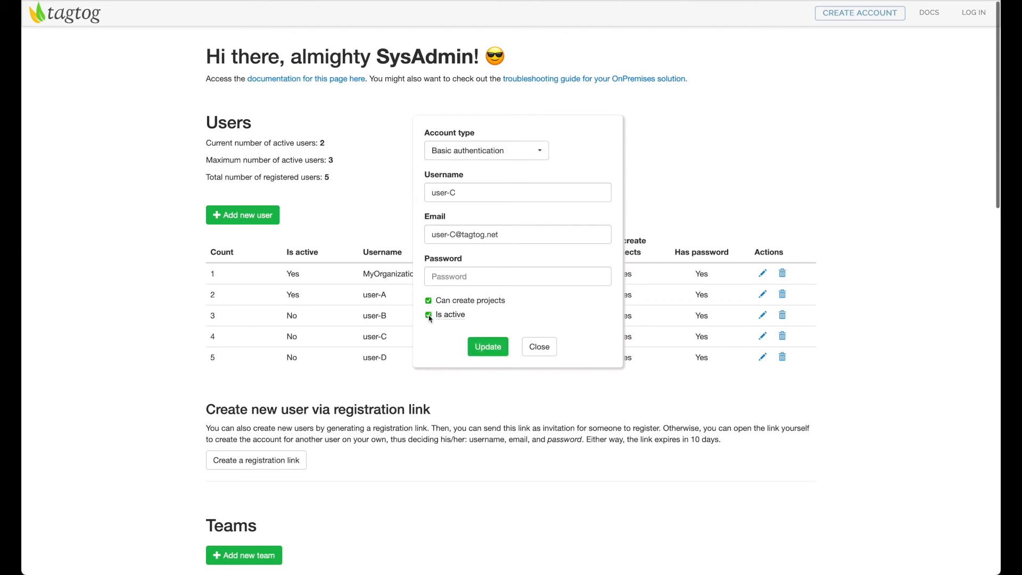
{"action": "left_click", "coordinate": [486, 349]}
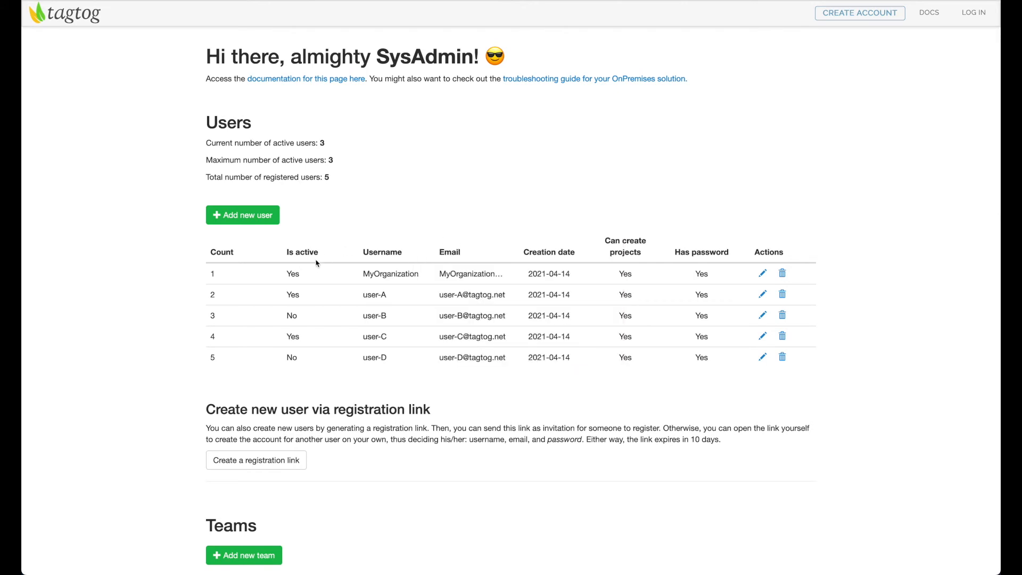
Invite user-C to Demo-Project with the curator role and add them to the project
{"action": "left_click", "coordinate": [283, 315]}
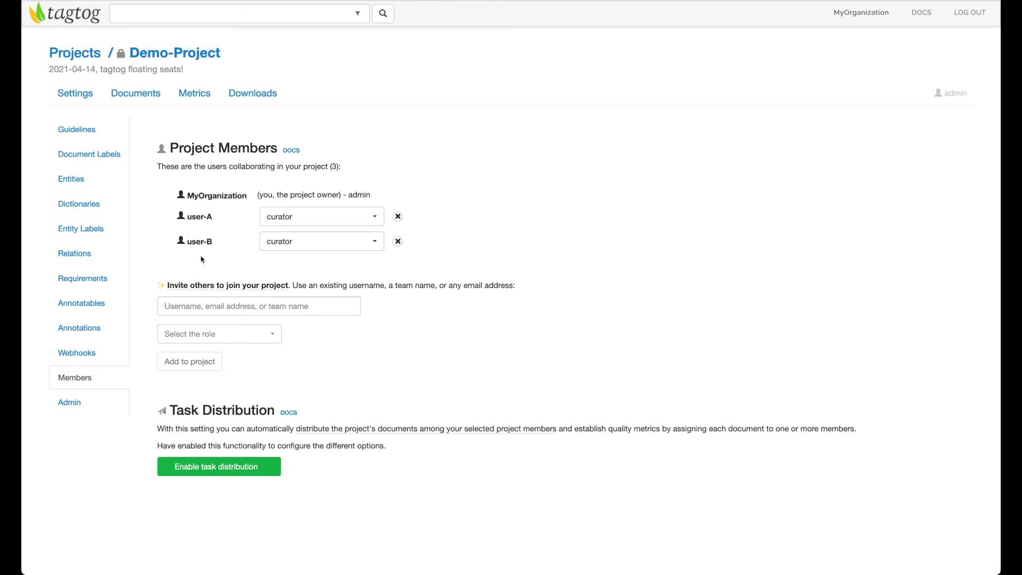
{"action": "left_click", "coordinate": [206, 311]}
{"action": "left_click", "coordinate": [222, 241]}
{"action": "left_click", "coordinate": [210, 307]}
{"action": "type", "text": "user"}
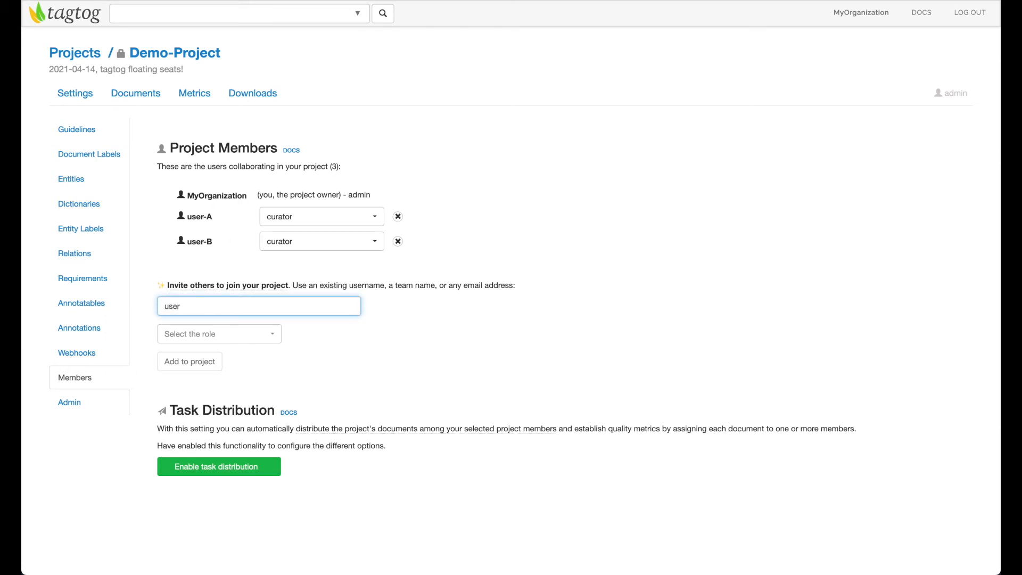
{"action": "type", "text": "-C"}
{"action": "left_click", "coordinate": [212, 334]}
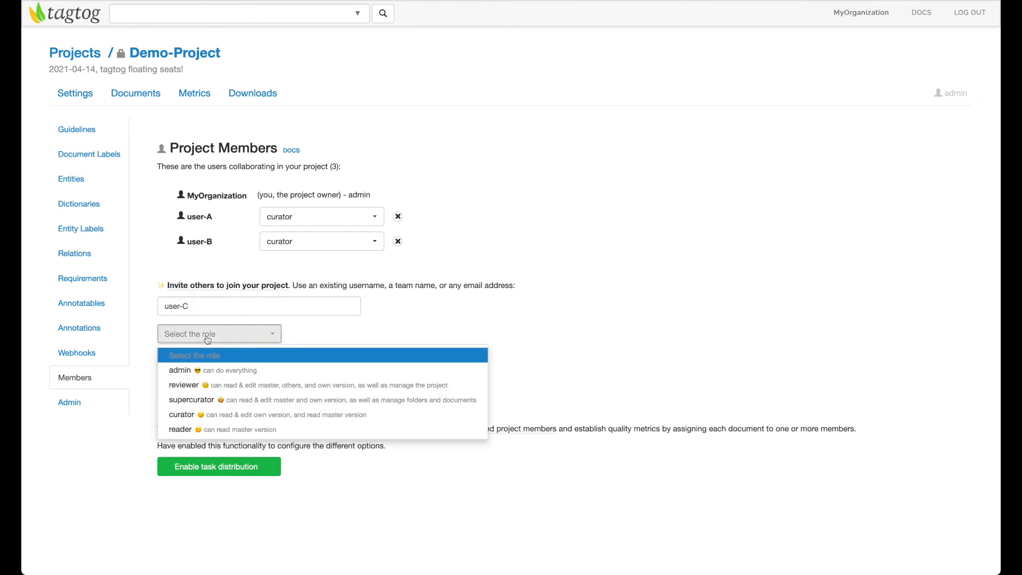
{"action": "left_click", "coordinate": [209, 415]}
{"action": "left_click", "coordinate": [207, 365]}
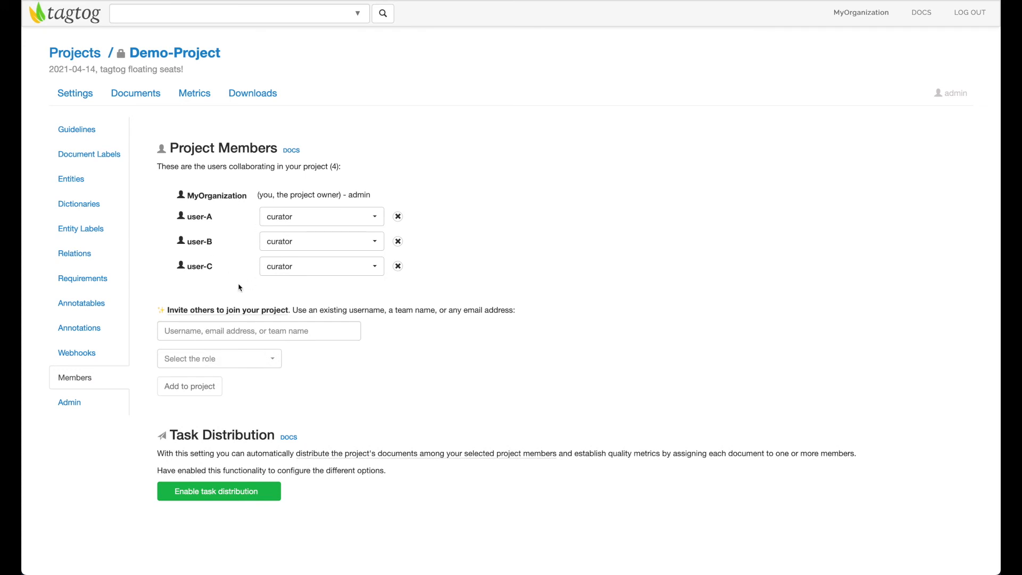
{"action": "double_click", "coordinate": [195, 196]}
{"action": "double_click", "coordinate": [192, 215]}
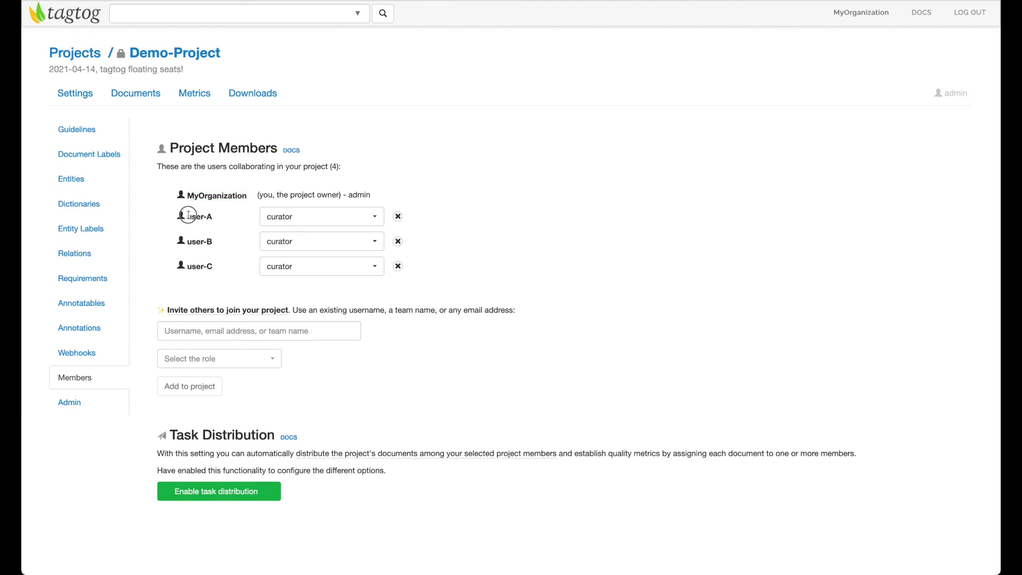
{"action": "double_click", "coordinate": [199, 266]}
{"action": "left_click", "coordinate": [218, 284]}
{"action": "double_click", "coordinate": [199, 242]}
Open text.txt from the project's documents and switch its annotation version to user-B
{"action": "left_click", "coordinate": [147, 99]}
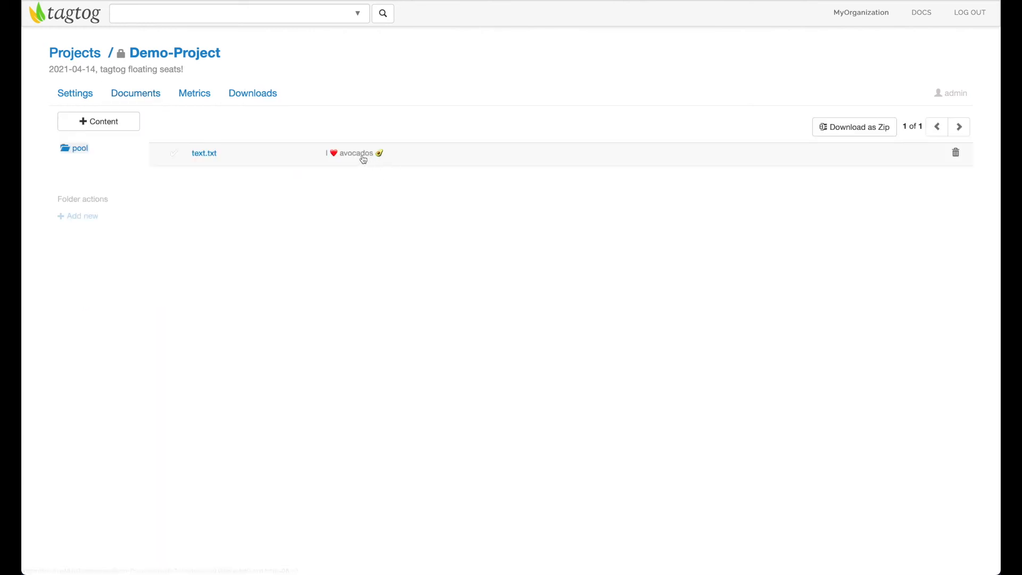
{"action": "left_click", "coordinate": [359, 156]}
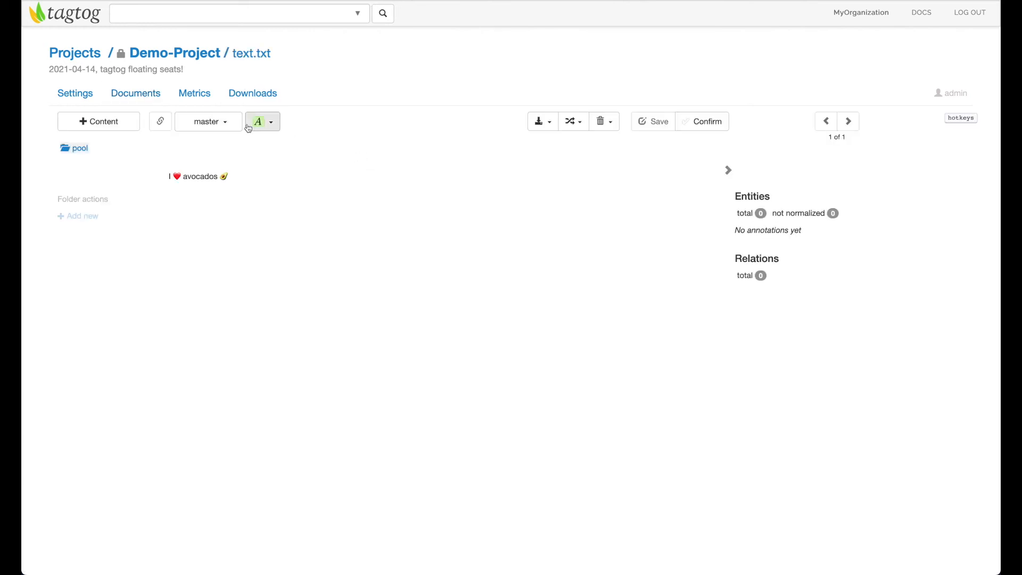
{"action": "left_click", "coordinate": [228, 126]}
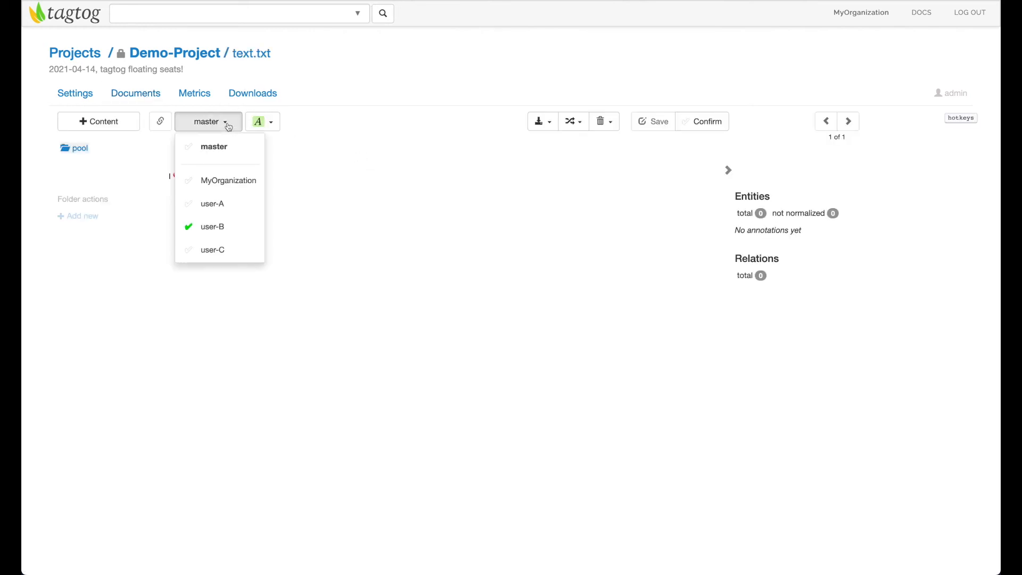
{"action": "left_click", "coordinate": [236, 227]}
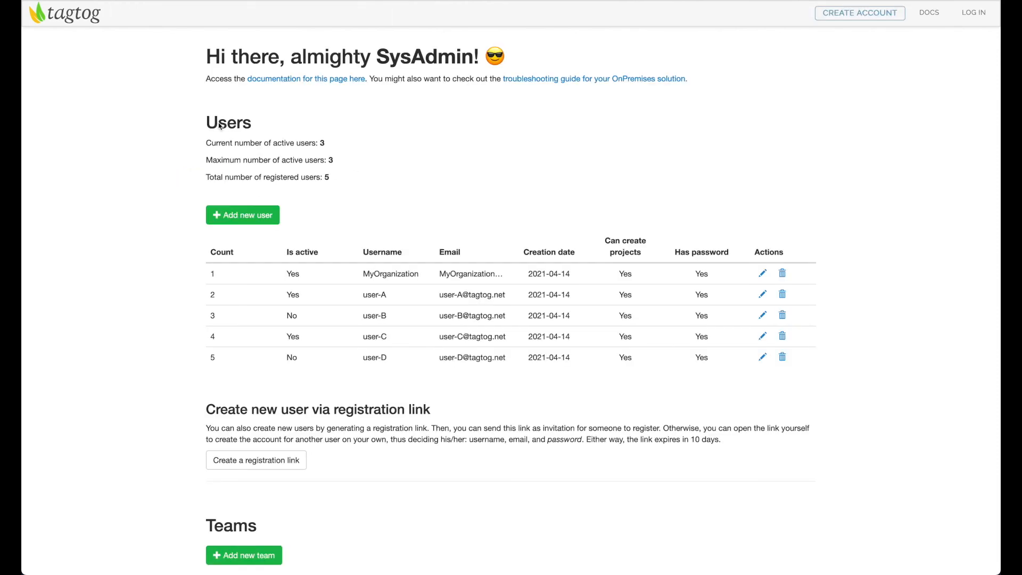
{"action": "scroll", "coordinate": [299, 228], "scroll_direction": "down", "scroll_amount": 1}
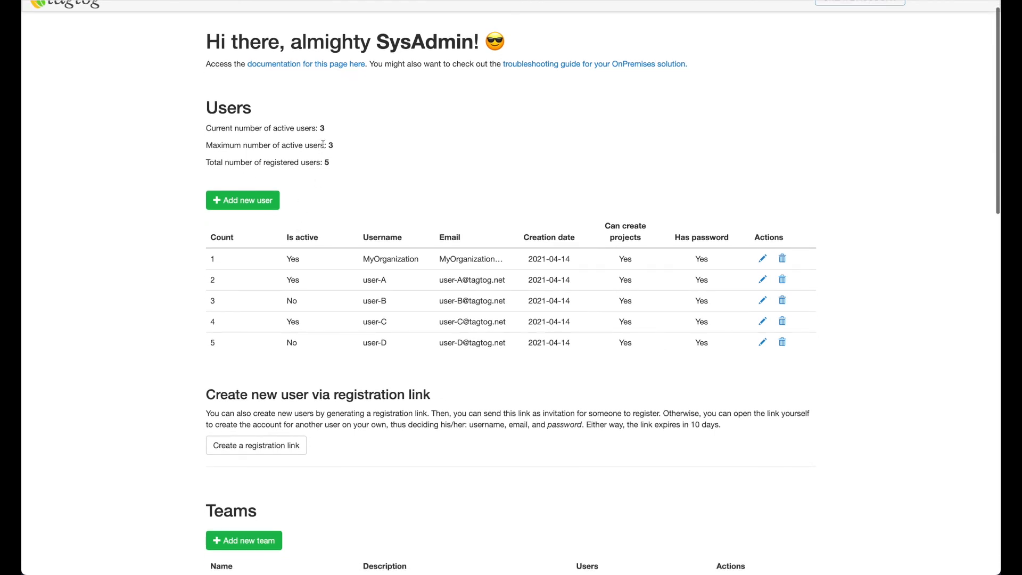
{"action": "scroll", "coordinate": [373, 160], "scroll_direction": "up", "scroll_amount": 1}
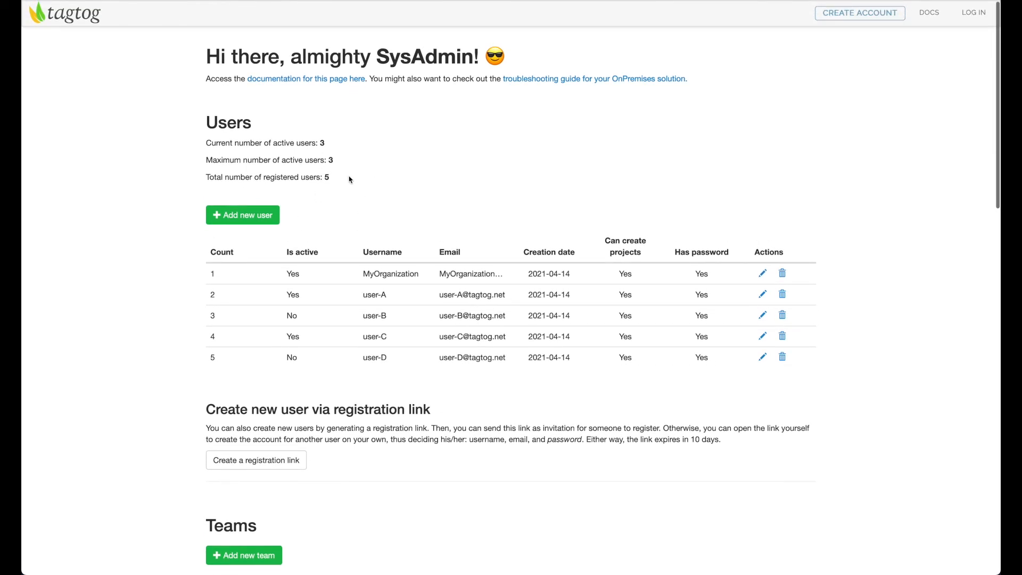